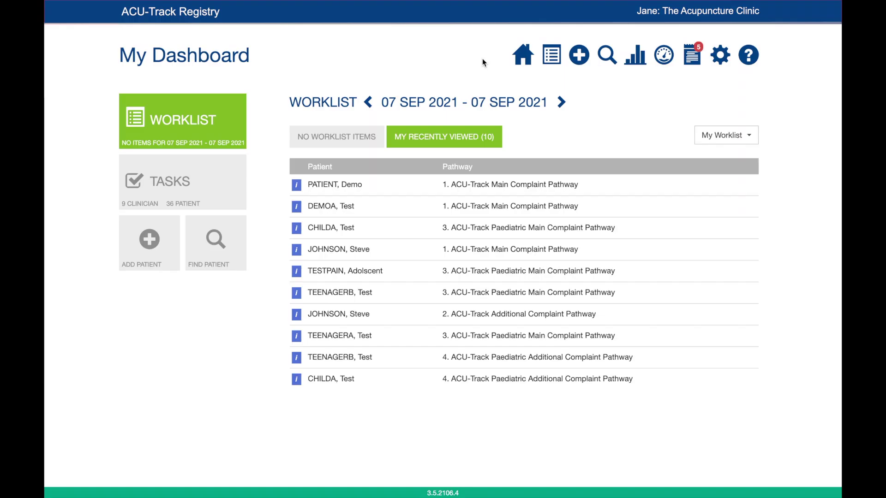
Step: Search patients by the name 'demo' and open the demo patient's Main Complaint Pathway
{"action": "left_click", "coordinate": [607, 58]}
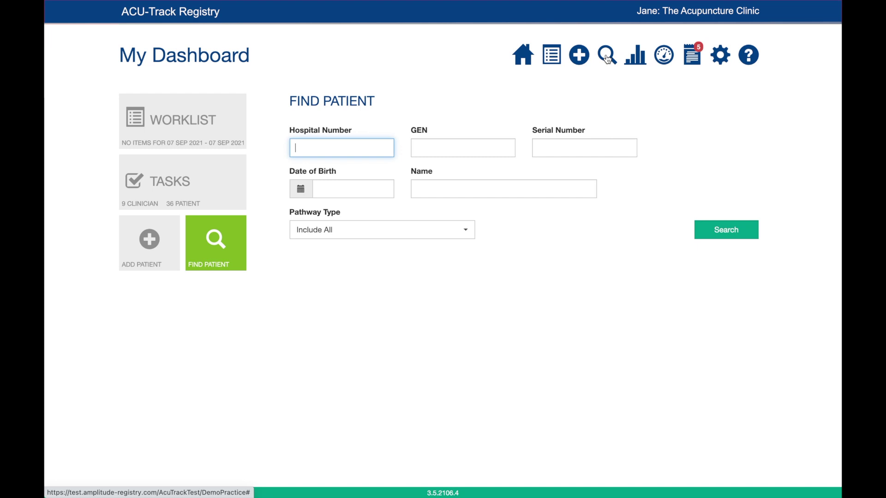
{"action": "left_click", "coordinate": [510, 189]}
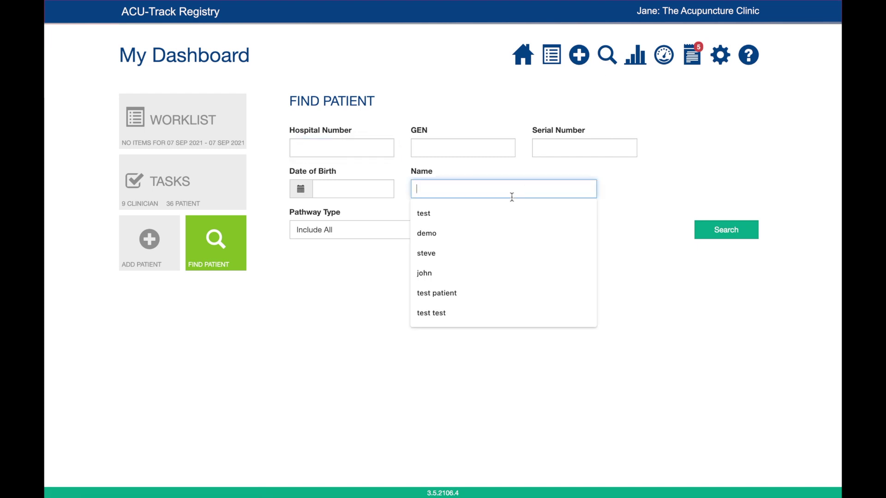
{"action": "type", "text": "demo"}
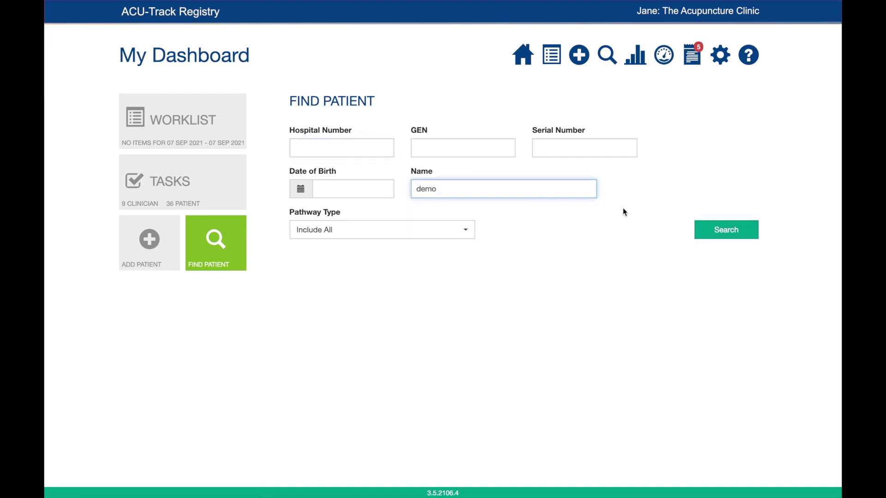
{"action": "left_click", "coordinate": [726, 231]}
{"action": "scroll", "coordinate": [543, 338], "scroll_direction": "down", "scroll_amount": 1}
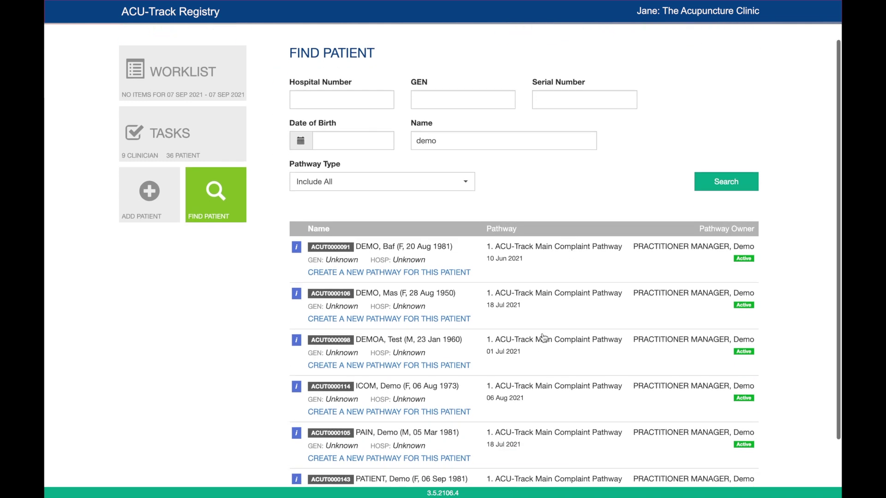
{"action": "scroll", "coordinate": [544, 338], "scroll_direction": "down", "scroll_amount": 2}
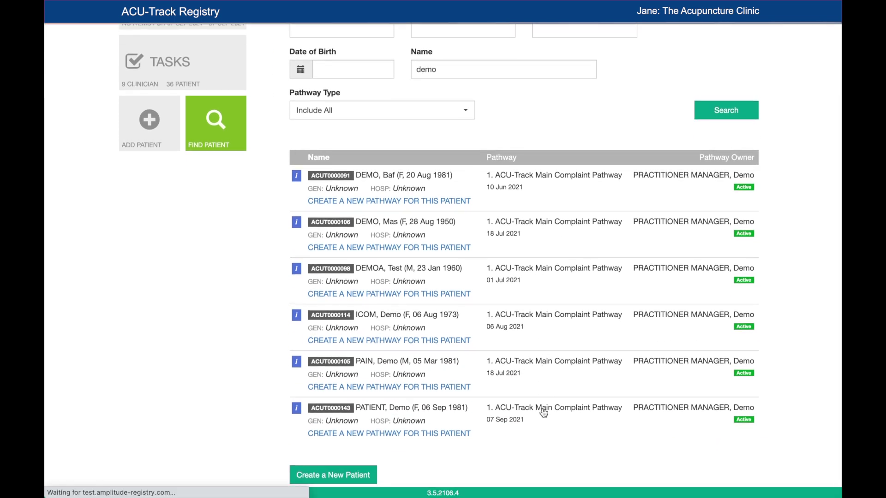
{"action": "left_click", "coordinate": [543, 411]}
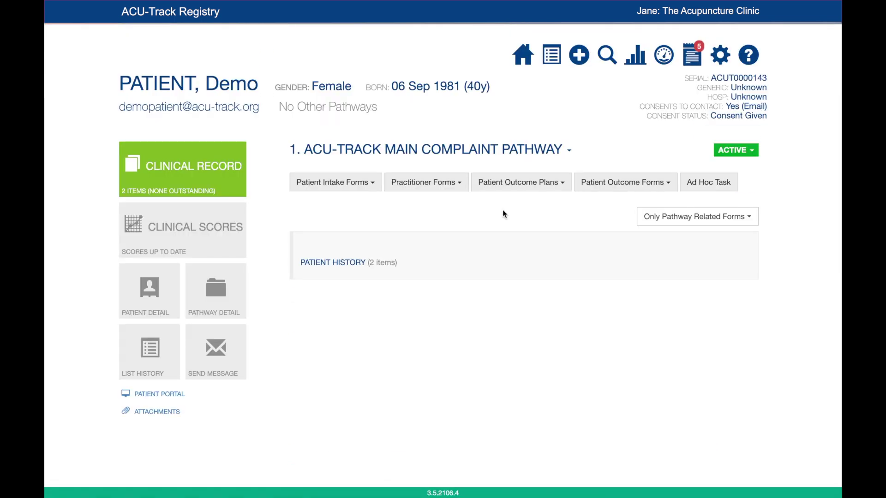
Step: Save a new Pain Plan for the demo patient, keeping assessment date 07 Sep 2021
{"action": "left_click", "coordinate": [564, 187]}
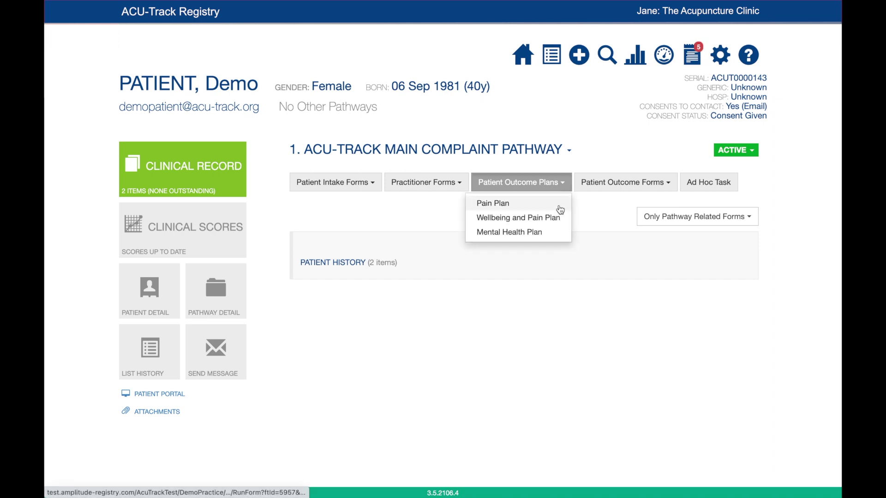
{"action": "left_click", "coordinate": [559, 207]}
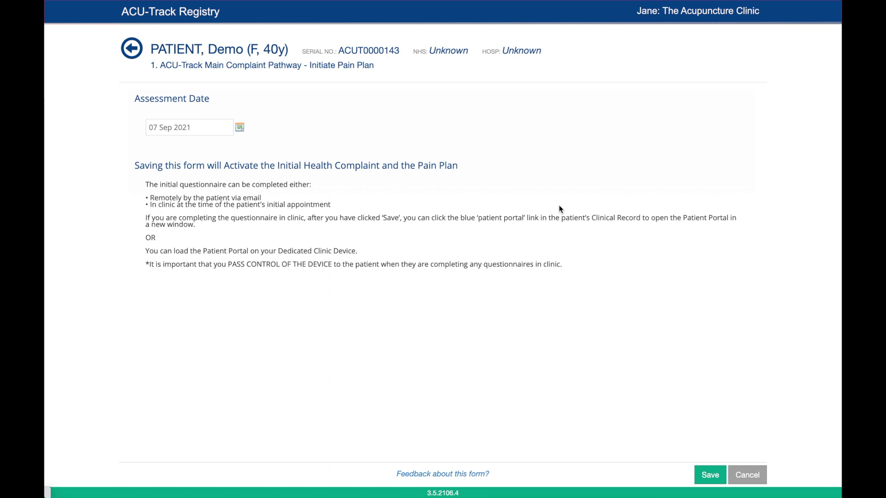
{"action": "left_click", "coordinate": [239, 128]}
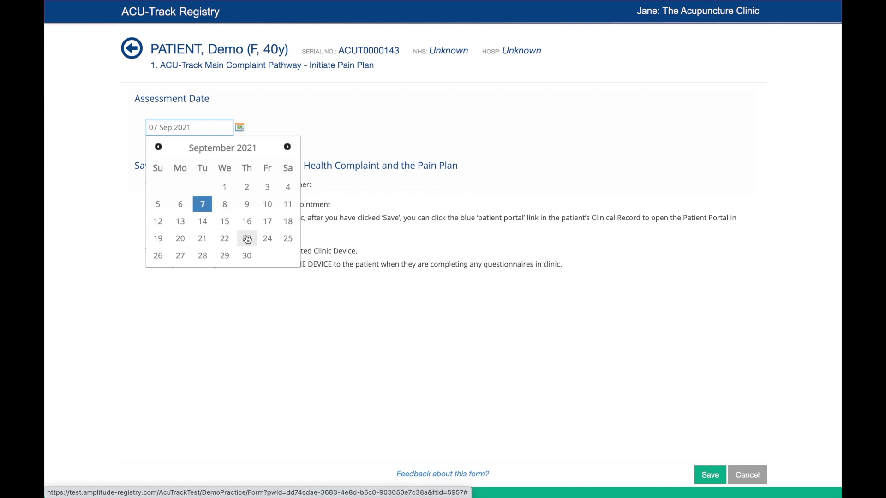
{"action": "left_click", "coordinate": [330, 197]}
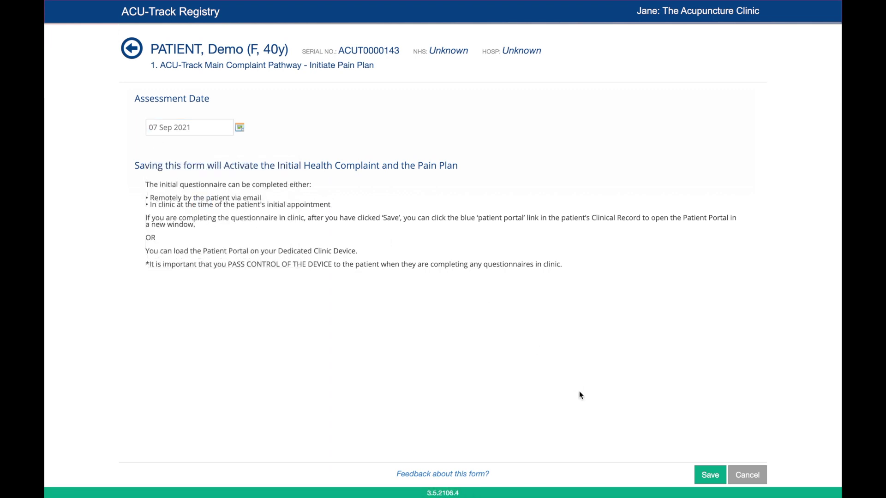
{"action": "left_click", "coordinate": [704, 472]}
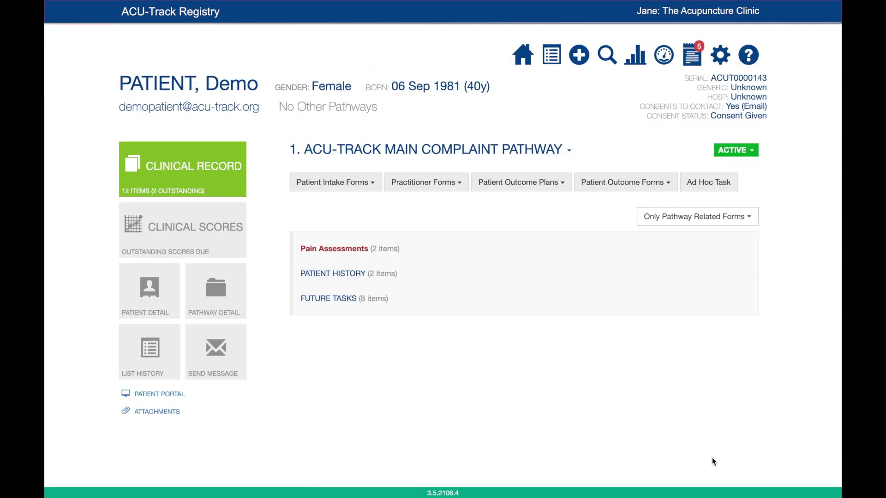
Step: Expand Pain Assessments and check the assessment-date calendar on another patient's Pain Plan form
{"action": "left_click", "coordinate": [348, 252]}
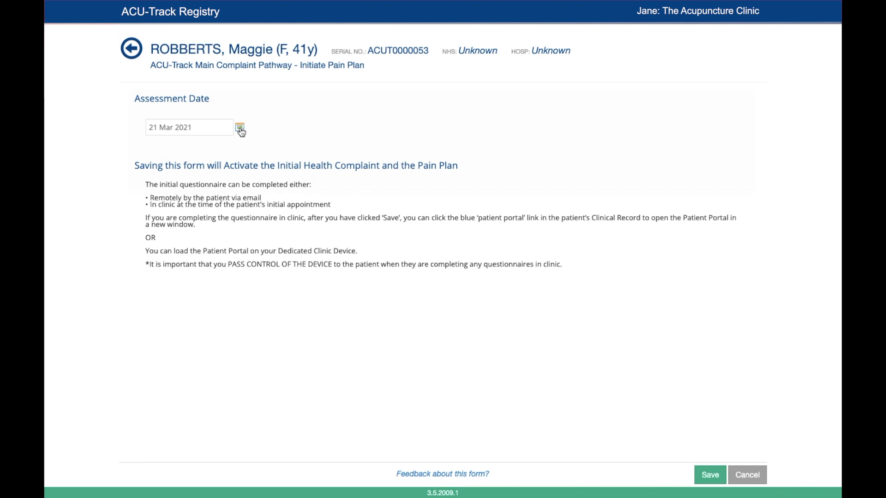
{"action": "left_click", "coordinate": [240, 129]}
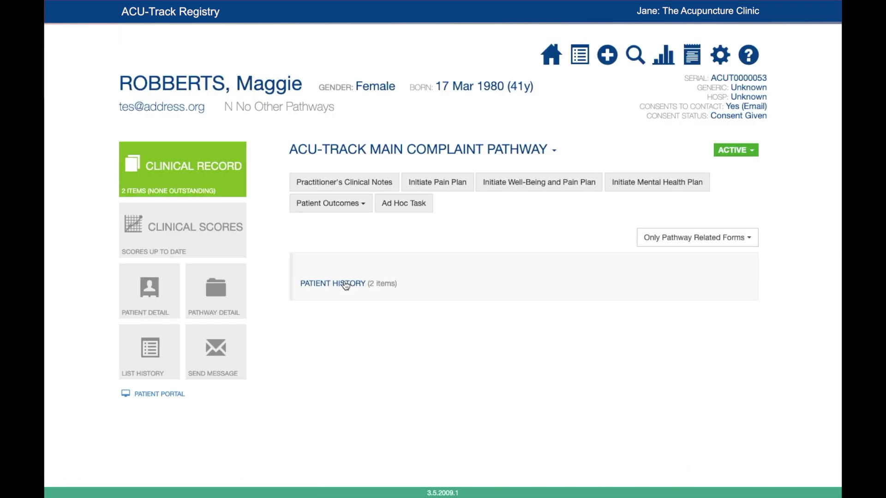
Step: Open the 20 Mar 2021 Patient Intake Form (Short) from Patient History and read its answers
{"action": "left_click", "coordinate": [346, 284]}
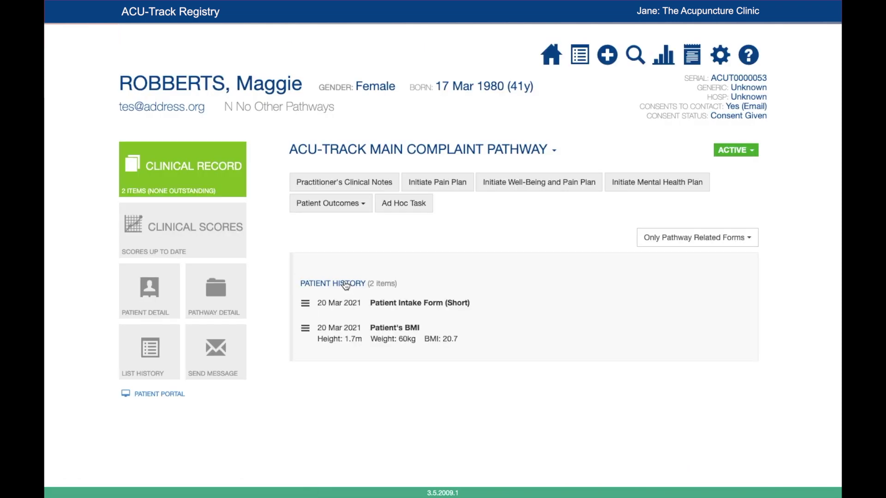
{"action": "left_click", "coordinate": [419, 303]}
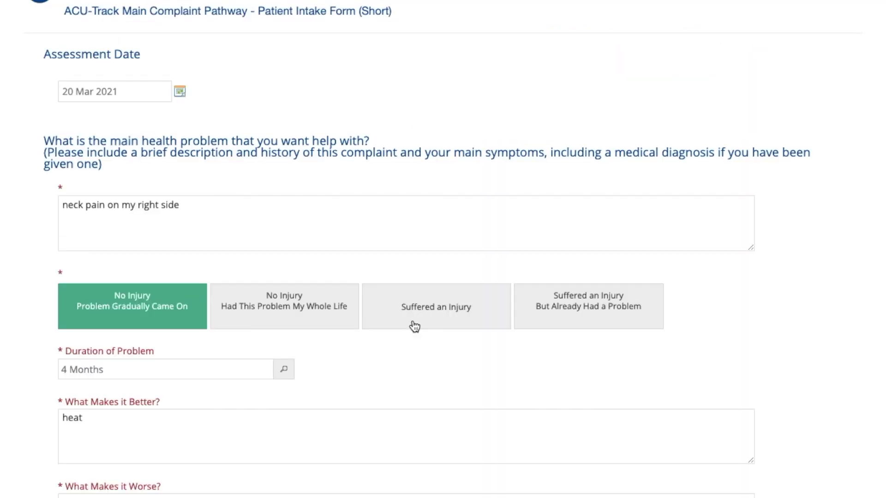
{"action": "scroll", "coordinate": [414, 326], "scroll_direction": "down", "scroll_amount": 5}
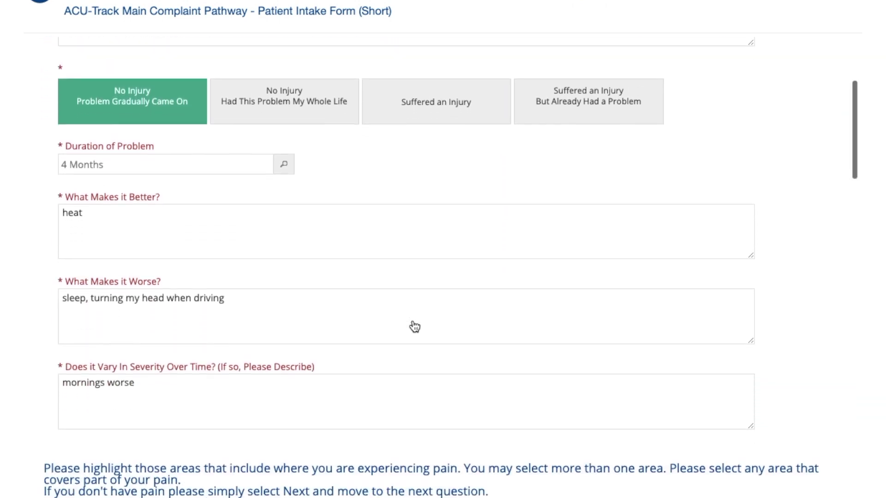
{"action": "scroll", "coordinate": [415, 327], "scroll_direction": "down", "scroll_amount": 10}
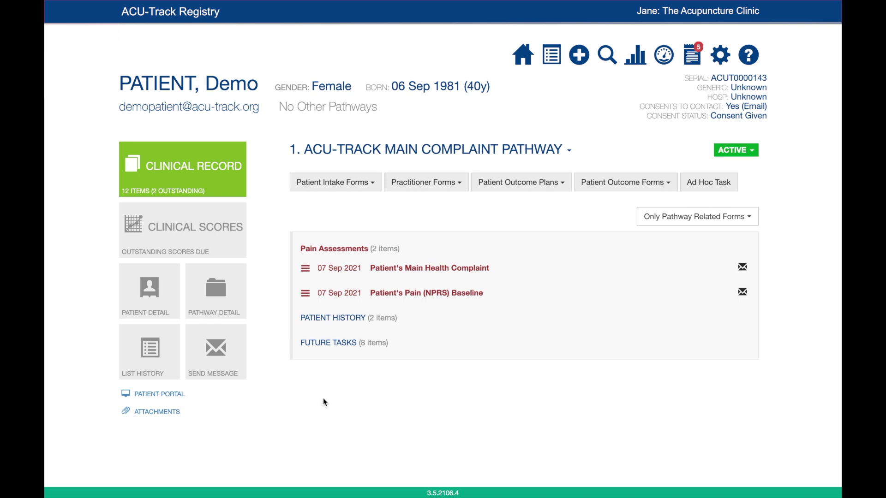
Step: Open the Patient Portal questionnaire from the demo patient's clinical record
{"action": "left_click", "coordinate": [169, 398]}
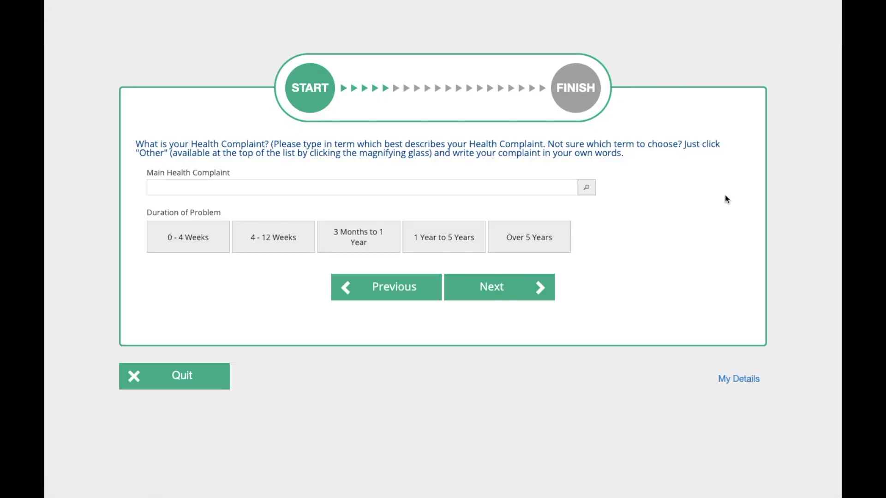
{"action": "left_click", "coordinate": [482, 188]}
{"action": "type", "text": "neck"}
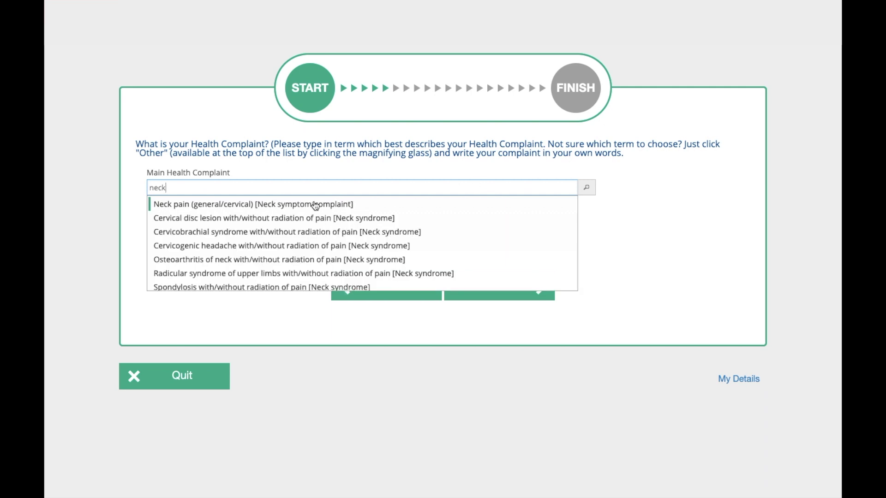
{"action": "left_click", "coordinate": [315, 205]}
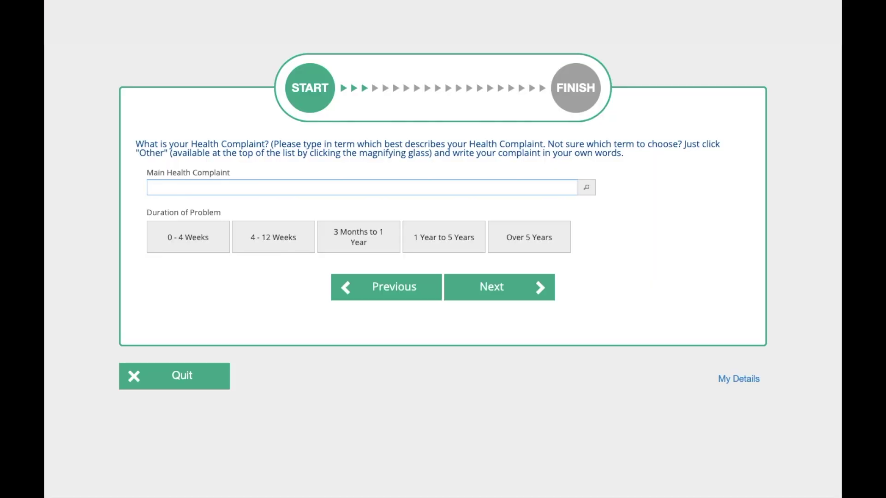
{"action": "type", "text": "iati"}
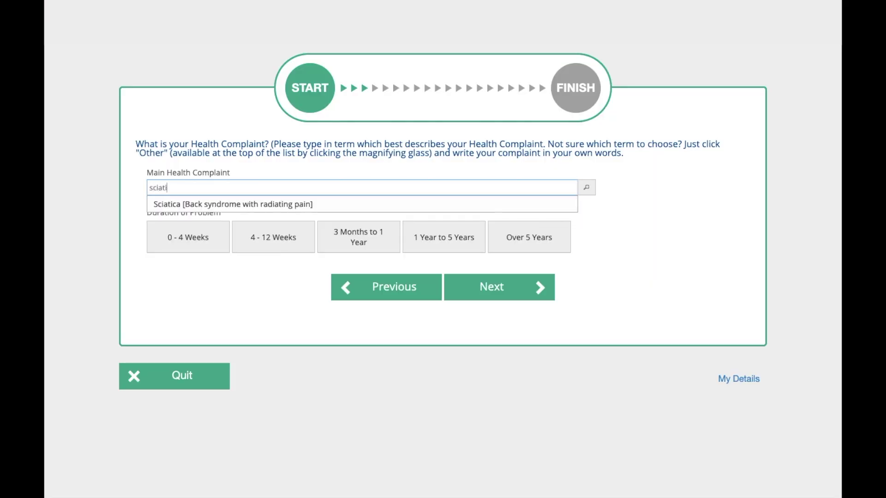
{"action": "left_click", "coordinate": [201, 206]}
{"action": "triple_click", "coordinate": [308, 182]}
{"action": "type", "text": "endometri"}
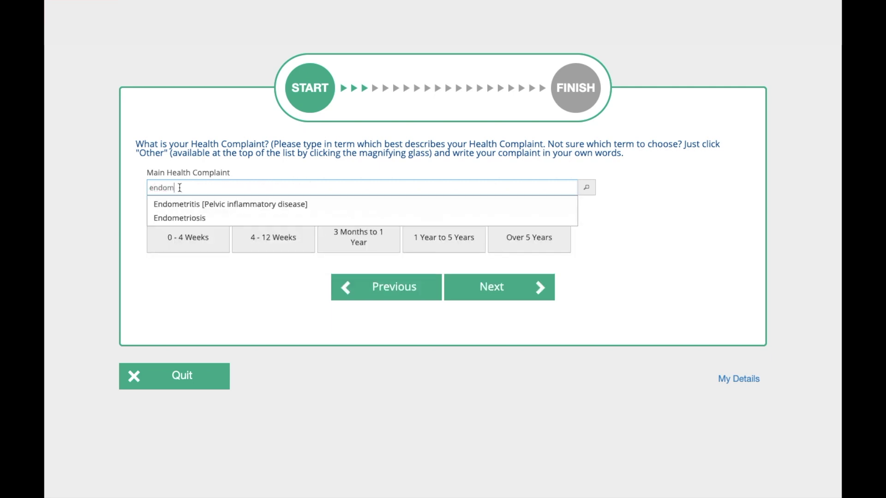
{"action": "left_click", "coordinate": [200, 217]}
{"action": "left_click", "coordinate": [481, 189]}
{"action": "type", "text": "neck"}
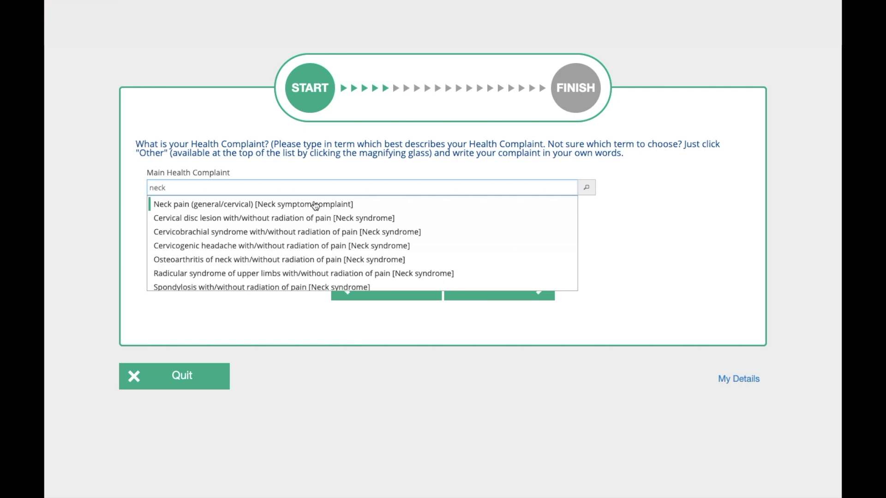
{"action": "left_click", "coordinate": [315, 205]}
{"action": "left_click", "coordinate": [218, 189]}
{"action": "type", "text": "health"}
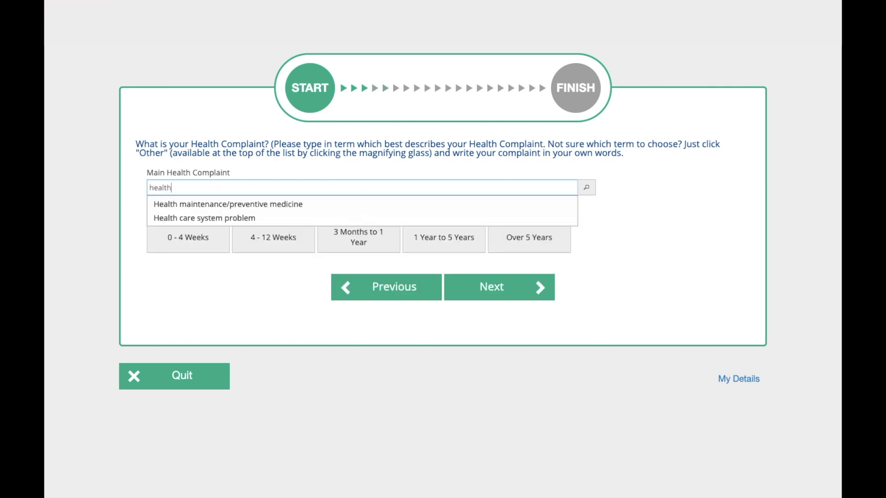
{"action": "left_click", "coordinate": [283, 209]}
{"action": "left_click", "coordinate": [500, 188]}
{"action": "type", "text": "anxiety"}
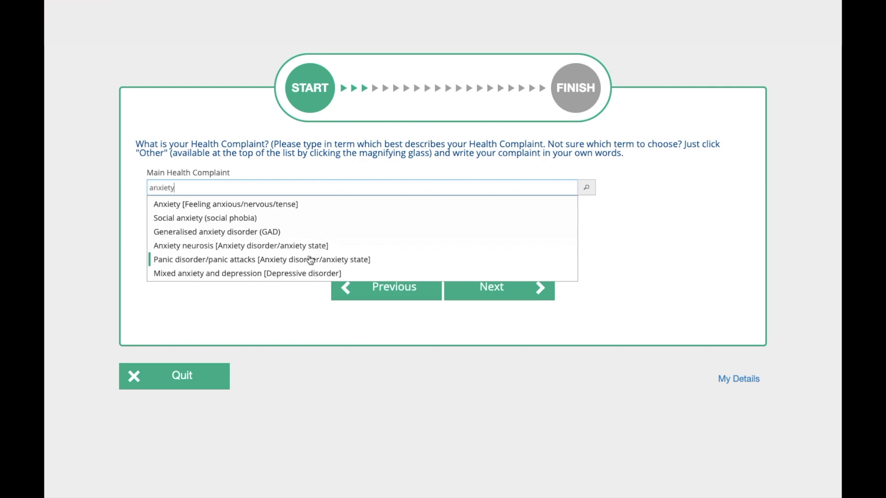
{"action": "left_click", "coordinate": [283, 274]}
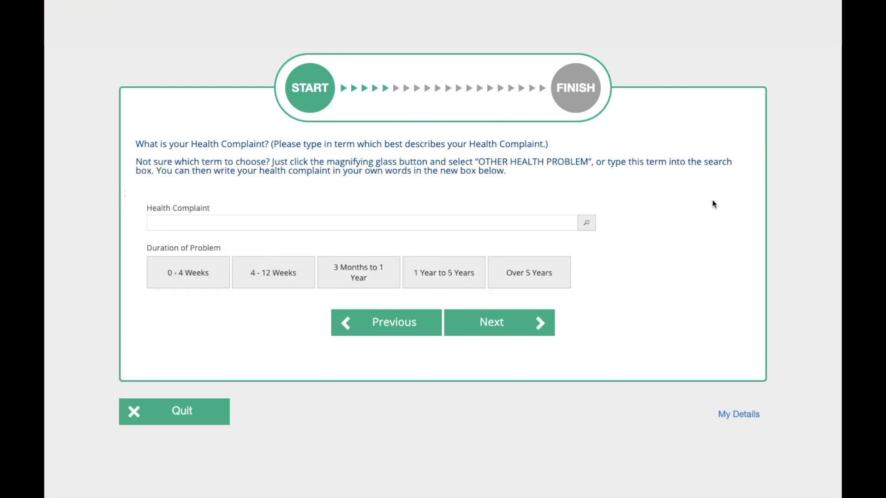
Step: Answer the health complaint as OTHER HEALTH PROBLEM, lasting 3 Months to 1 Year
{"action": "left_click", "coordinate": [589, 226]}
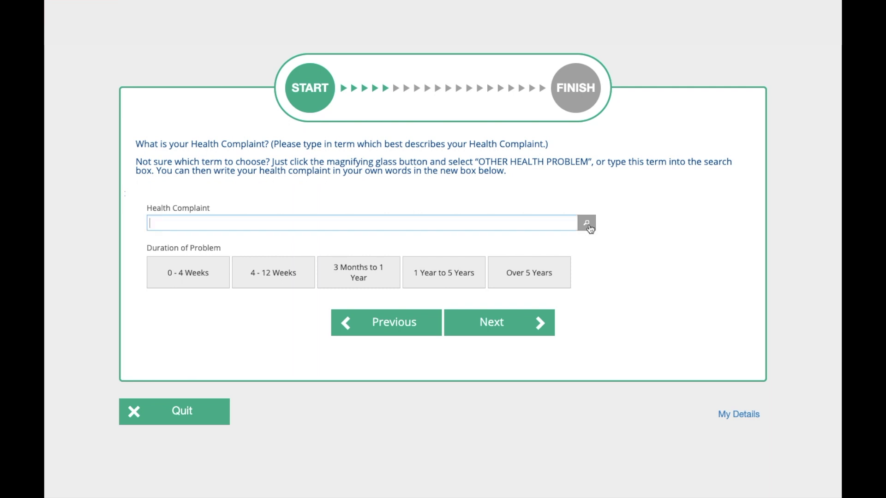
{"action": "left_click", "coordinate": [586, 224]}
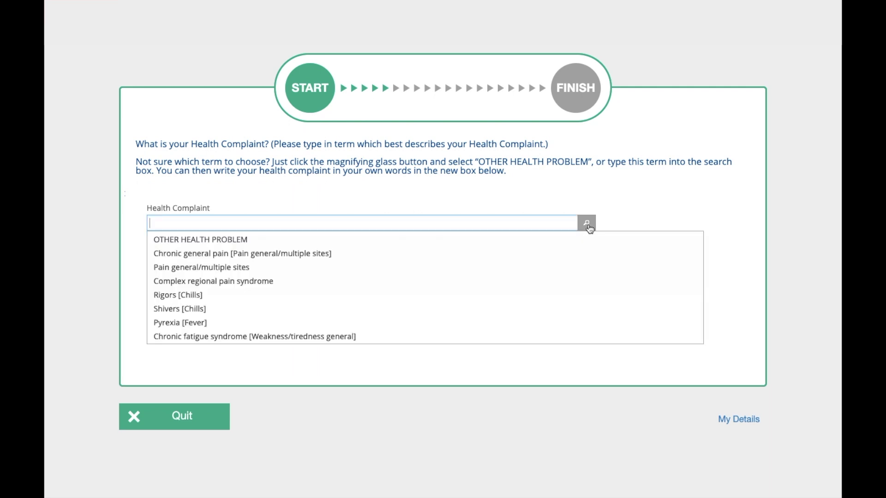
{"action": "left_click", "coordinate": [498, 241]}
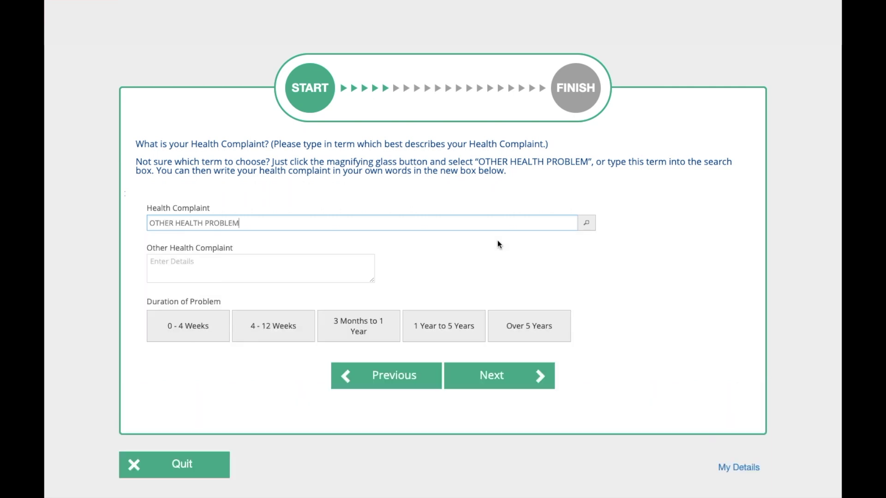
{"action": "key", "text": "ctrl+a"}
{"action": "key", "text": "BackSpace"}
{"action": "type", "text": "other he"}
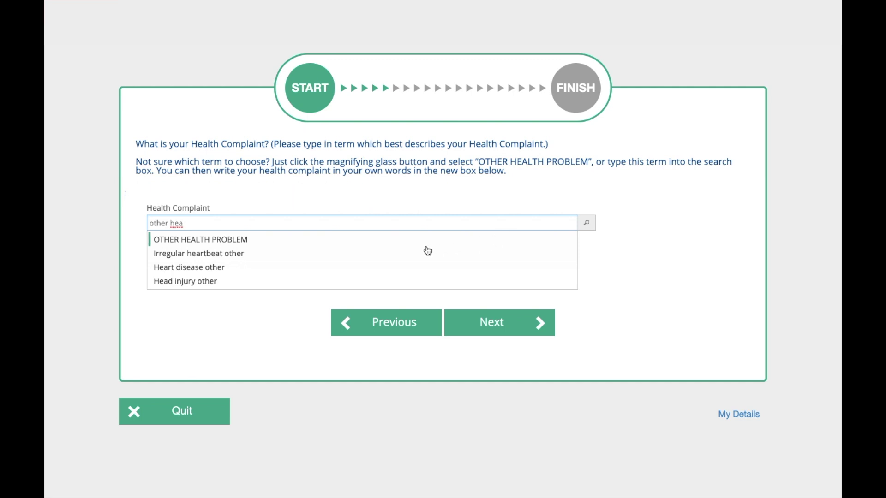
{"action": "left_click", "coordinate": [349, 244]}
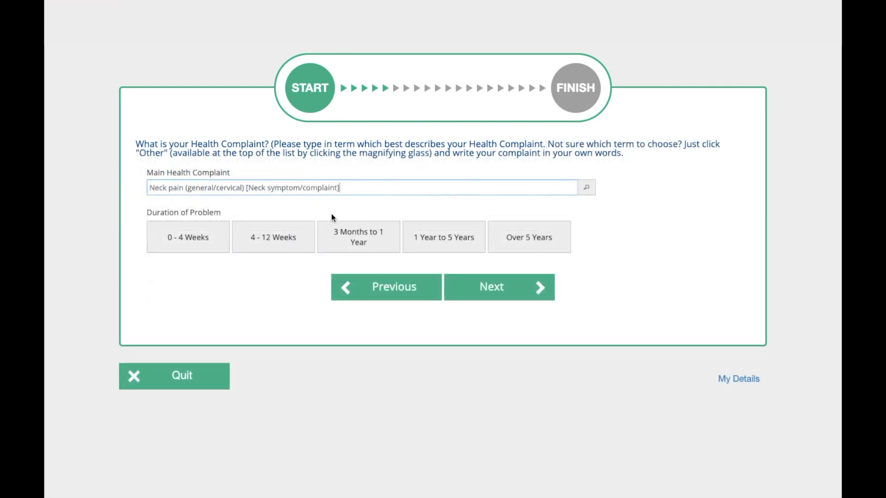
{"action": "left_click", "coordinate": [378, 240]}
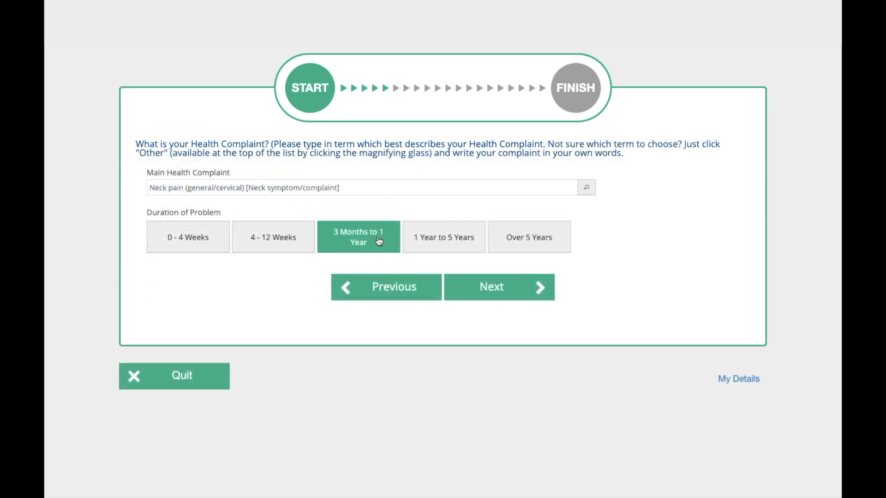
Step: Rate average pain as 7, submit the questionnaire, and return to the portal homepage
{"action": "left_click", "coordinate": [460, 292]}
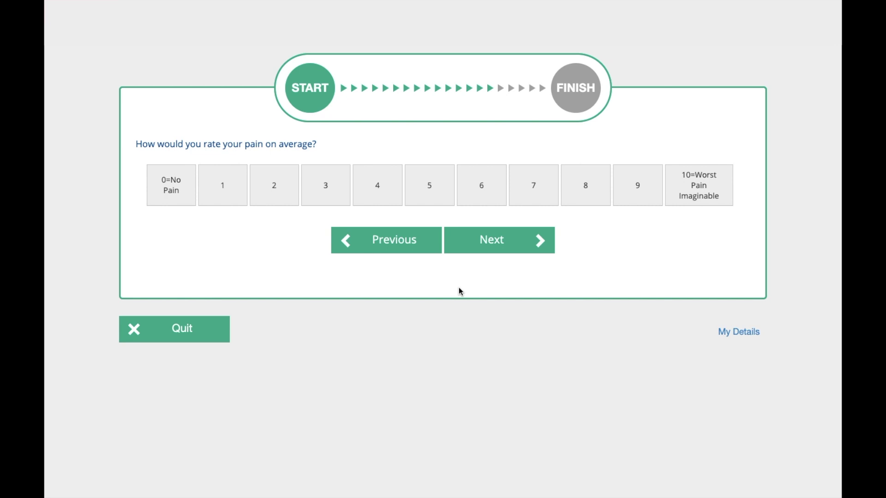
{"action": "left_click", "coordinate": [539, 192]}
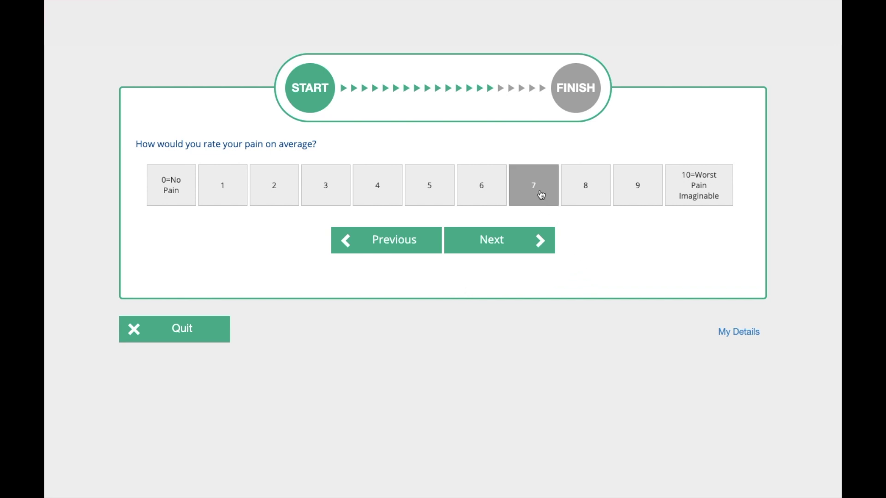
{"action": "left_click", "coordinate": [544, 193]}
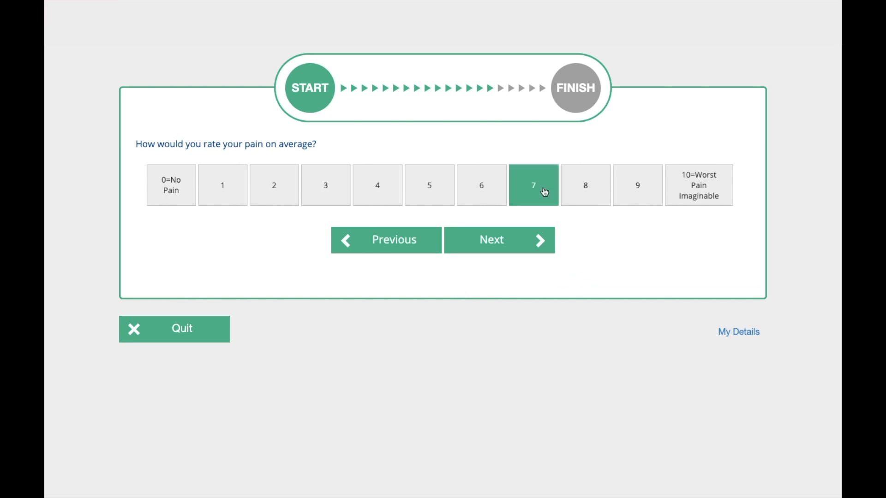
{"action": "left_click", "coordinate": [518, 241]}
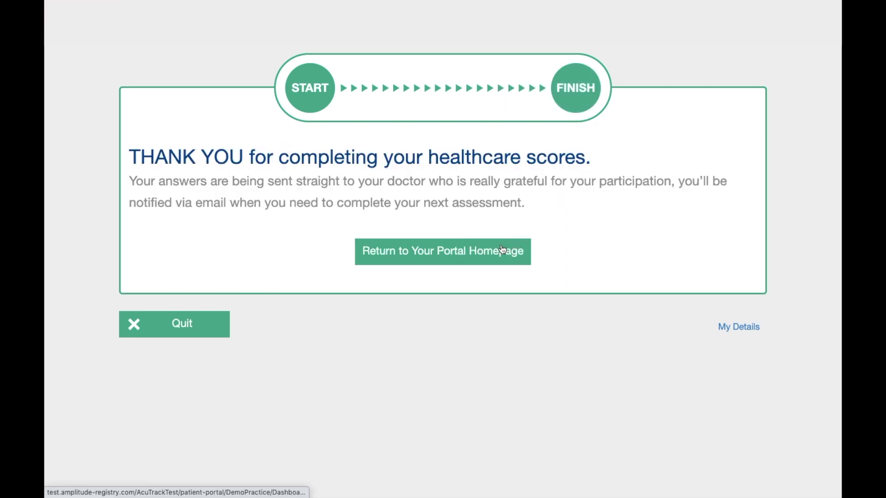
{"action": "left_click", "coordinate": [462, 253]}
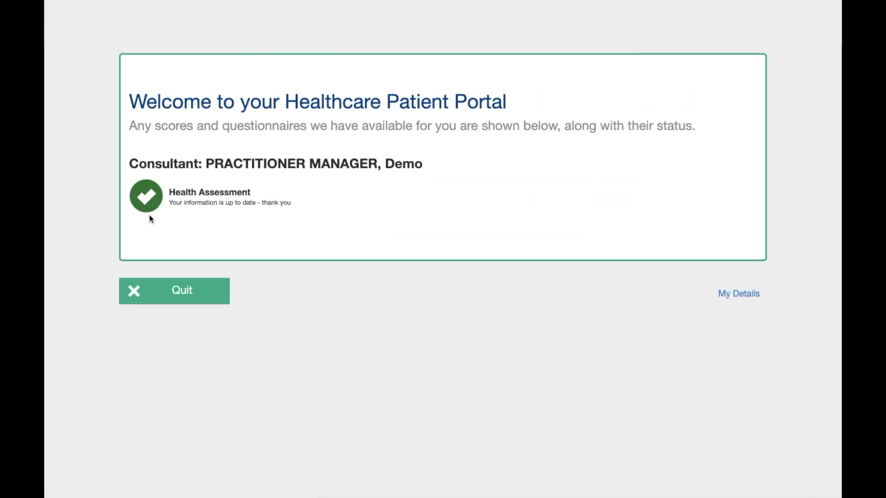
Step: In the clinician's patient record, expand Health Complaint and Outcomes to show NPRS baseline 7
{"action": "left_click", "coordinate": [178, 290]}
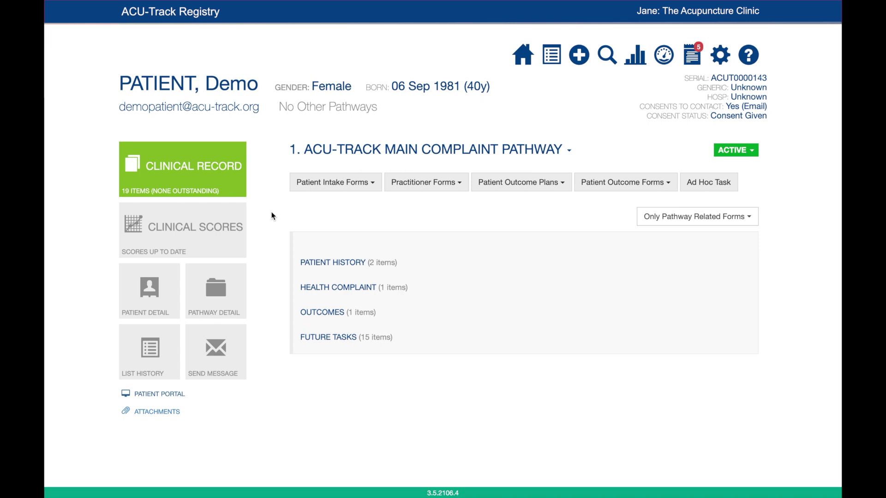
{"action": "left_click", "coordinate": [358, 291]}
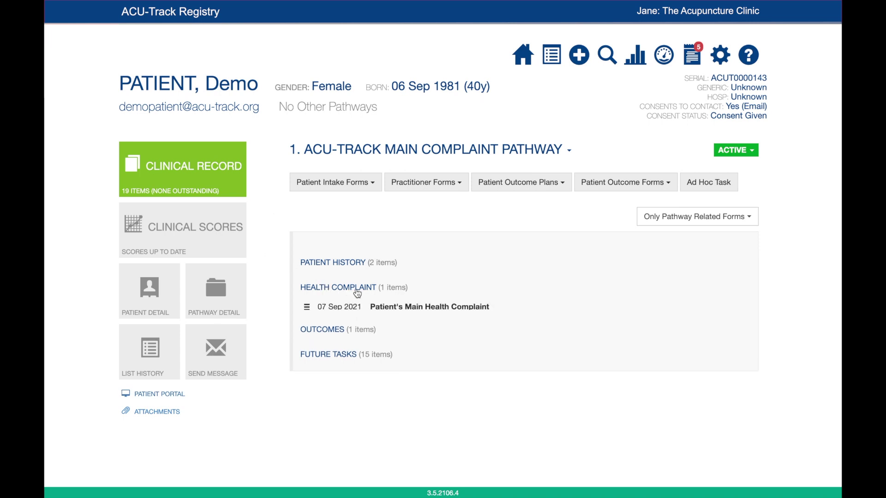
{"action": "left_click", "coordinate": [333, 334]}
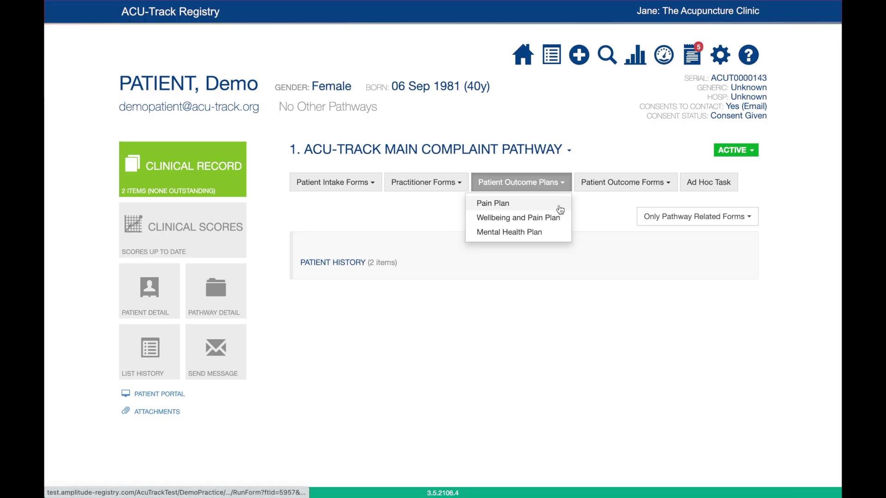
Step: Start the Pain Plan, then expand Health Complaint, Outcomes and the 16 Future Tasks
{"action": "left_click", "coordinate": [560, 205]}
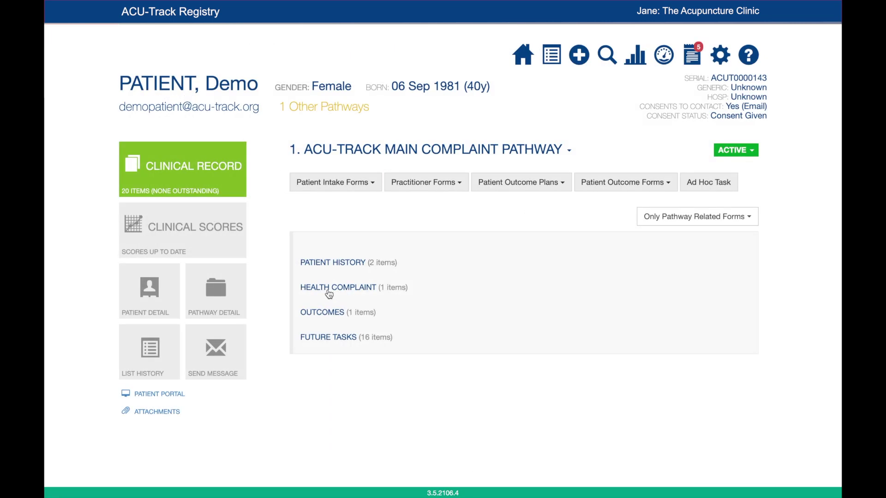
{"action": "left_click", "coordinate": [329, 287]}
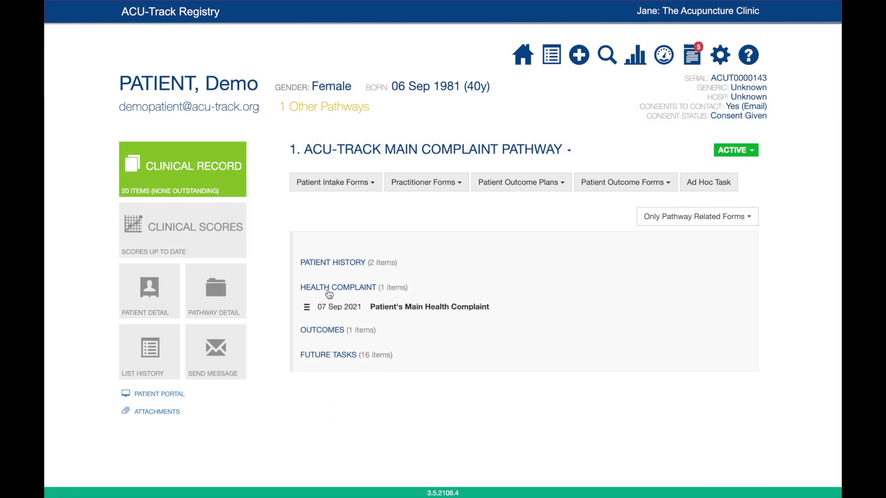
{"action": "left_click", "coordinate": [332, 332]}
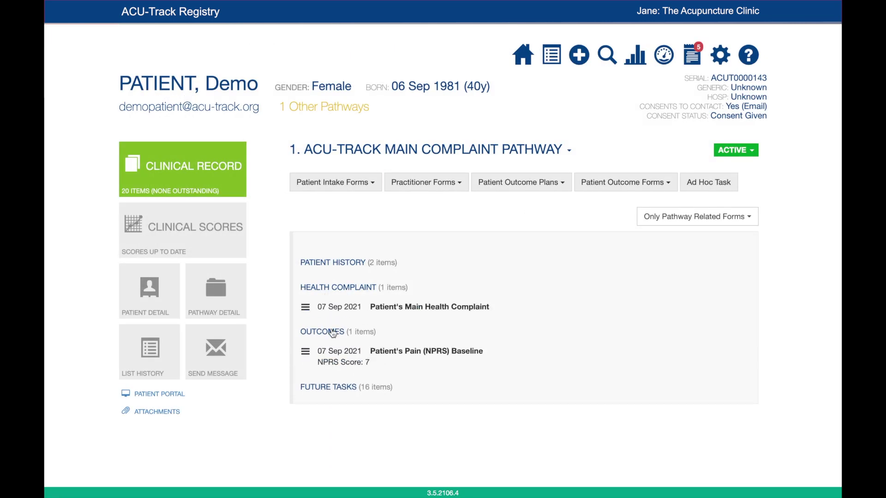
{"action": "left_click", "coordinate": [347, 388]}
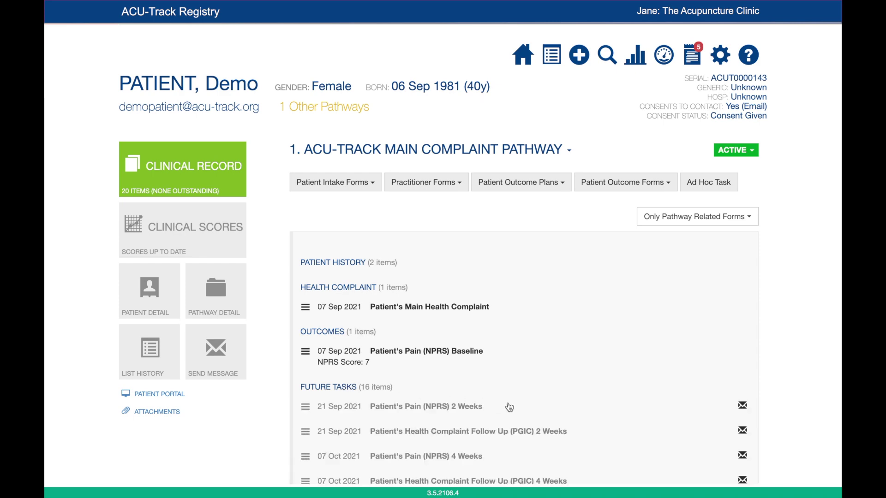
{"action": "scroll", "coordinate": [509, 407], "scroll_direction": "down", "scroll_amount": 2}
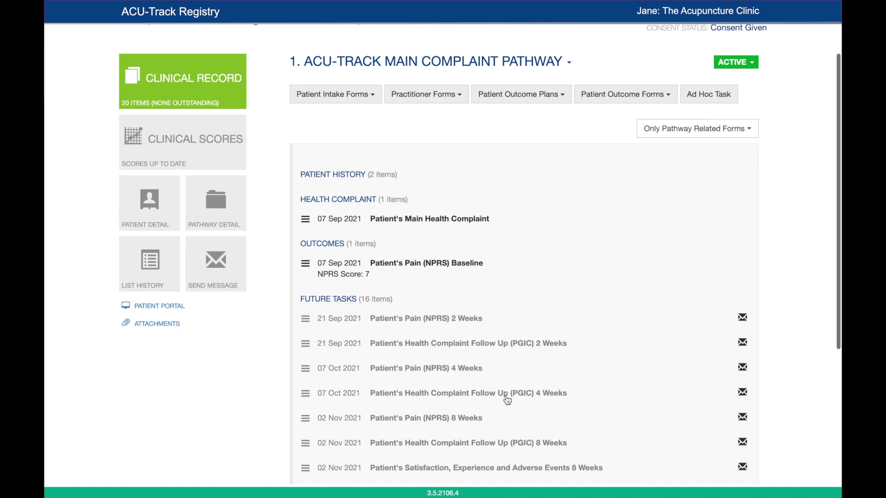
{"action": "scroll", "coordinate": [508, 399], "scroll_direction": "down", "scroll_amount": 1}
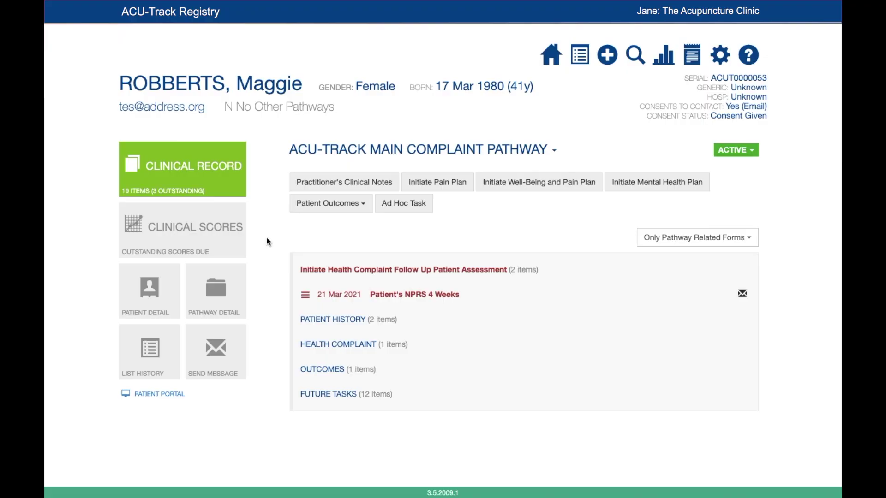
{"action": "left_click", "coordinate": [338, 396]}
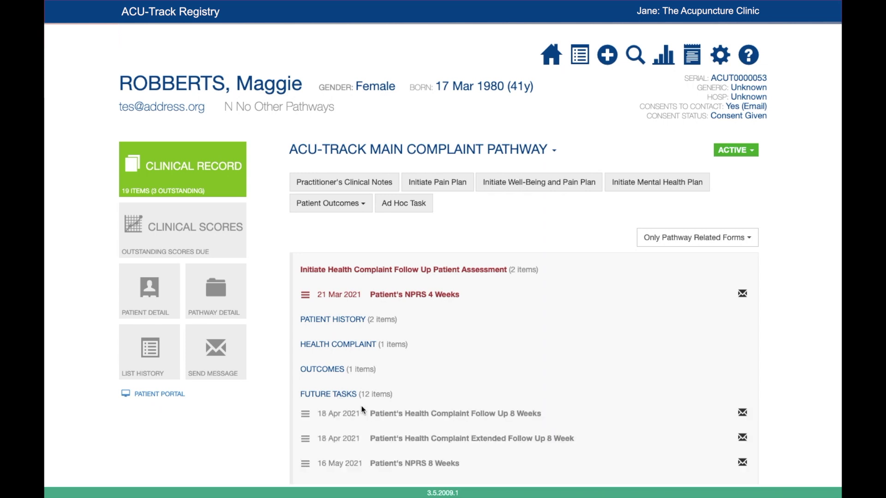
{"action": "scroll", "coordinate": [387, 420], "scroll_direction": "down", "scroll_amount": 3}
{"action": "scroll", "coordinate": [387, 420], "scroll_direction": "down", "scroll_amount": 1}
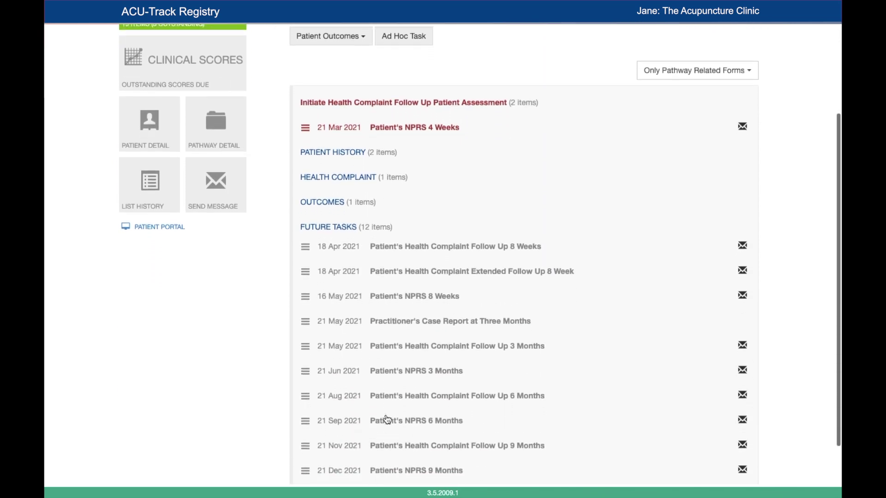
{"action": "scroll", "coordinate": [409, 357], "scroll_direction": "up", "scroll_amount": 2}
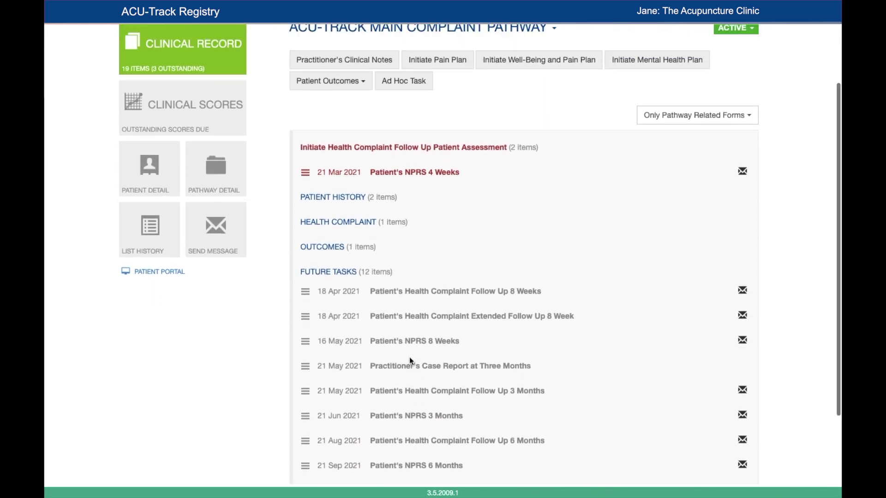
{"action": "left_click", "coordinate": [338, 280]}
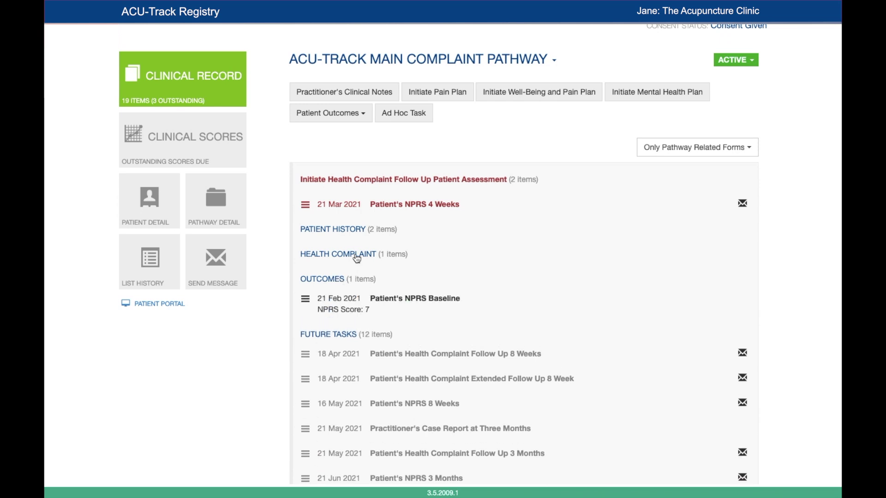
{"action": "left_click", "coordinate": [397, 300]}
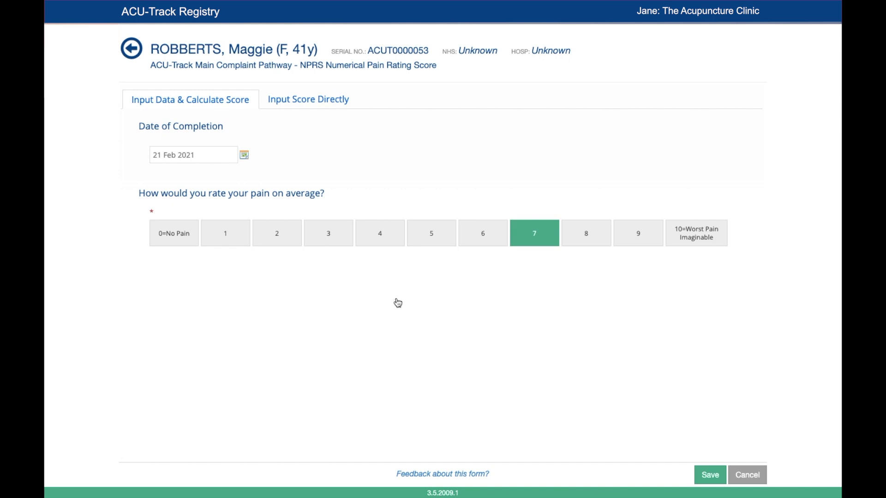
{"action": "left_click", "coordinate": [131, 48]}
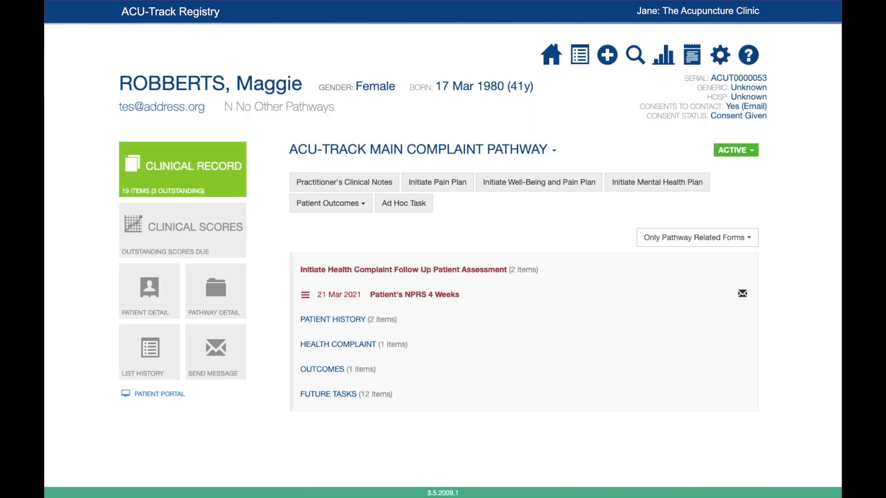
Step: Expand the Initiate Health Complaint Follow Up group, check its reminder status, and begin a patient message
{"action": "left_click", "coordinate": [408, 272]}
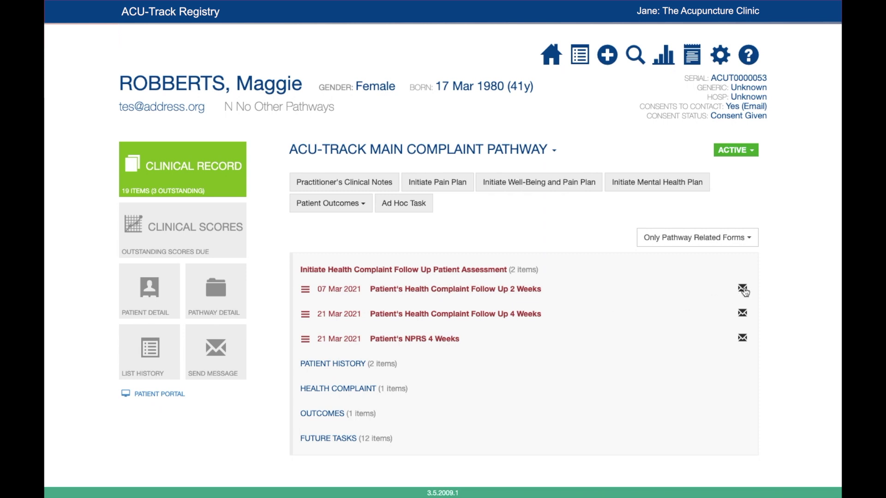
{"action": "mouse_move", "coordinate": [744, 291]}
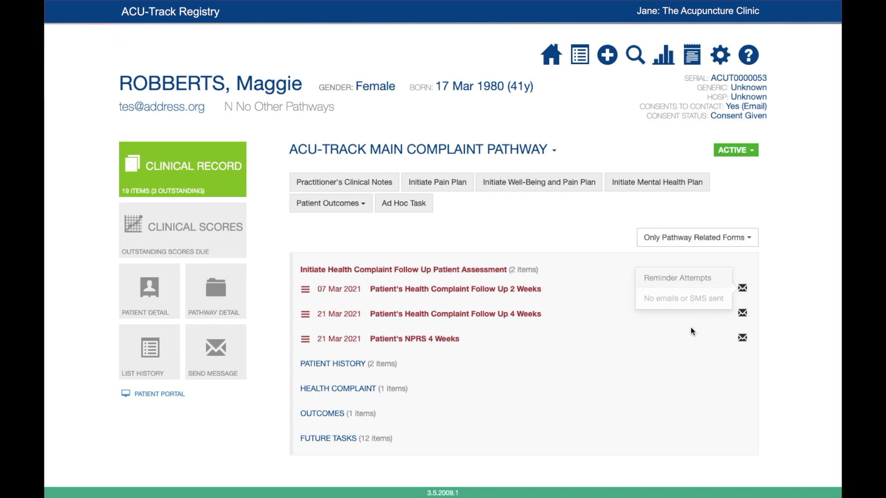
{"action": "left_click", "coordinate": [229, 360]}
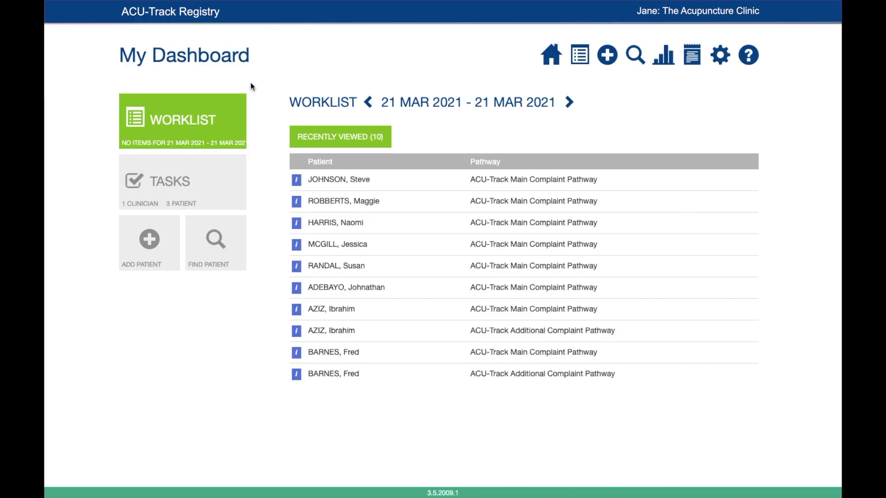
Step: Open a recently viewed patient's Clinical Scores and expand the seven NPRS scores, 7 down to 1
{"action": "left_click", "coordinate": [511, 184]}
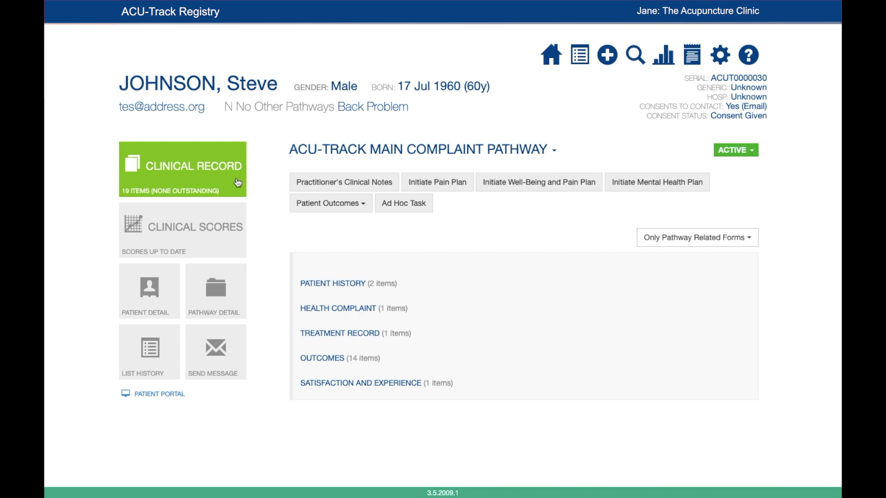
{"action": "left_click", "coordinate": [210, 218]}
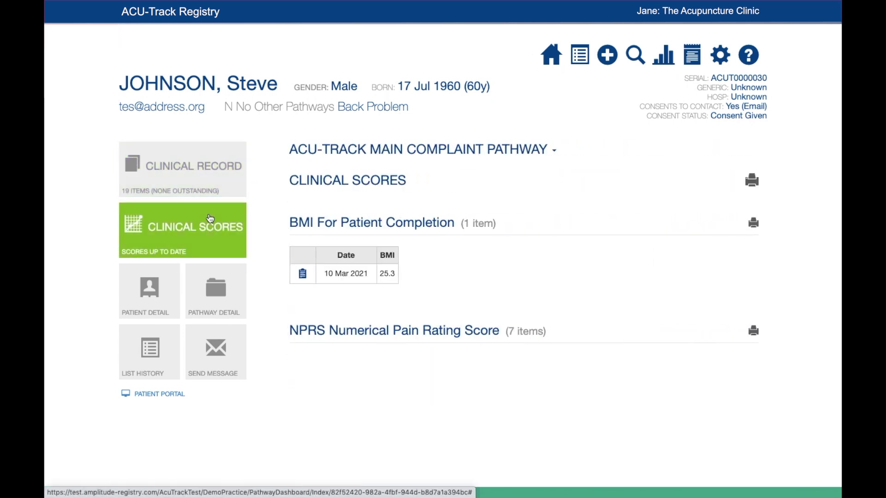
{"action": "left_click", "coordinate": [406, 332]}
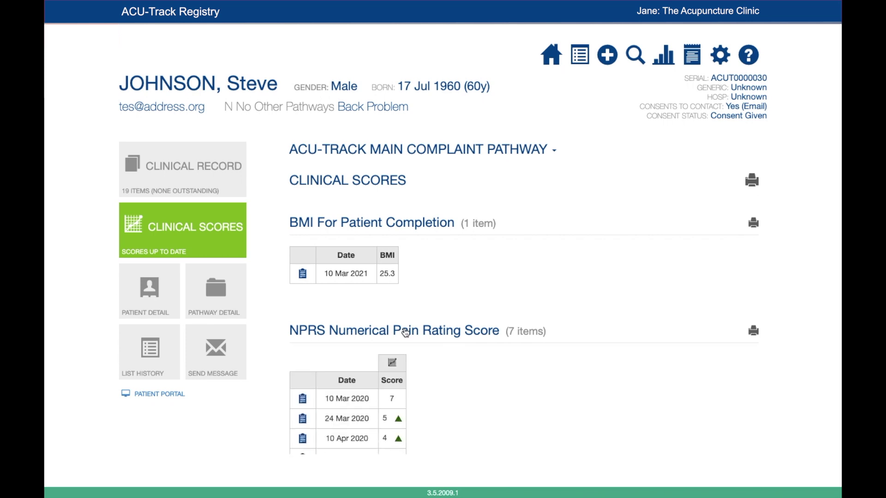
{"action": "scroll", "coordinate": [405, 332], "scroll_direction": "down", "scroll_amount": 3}
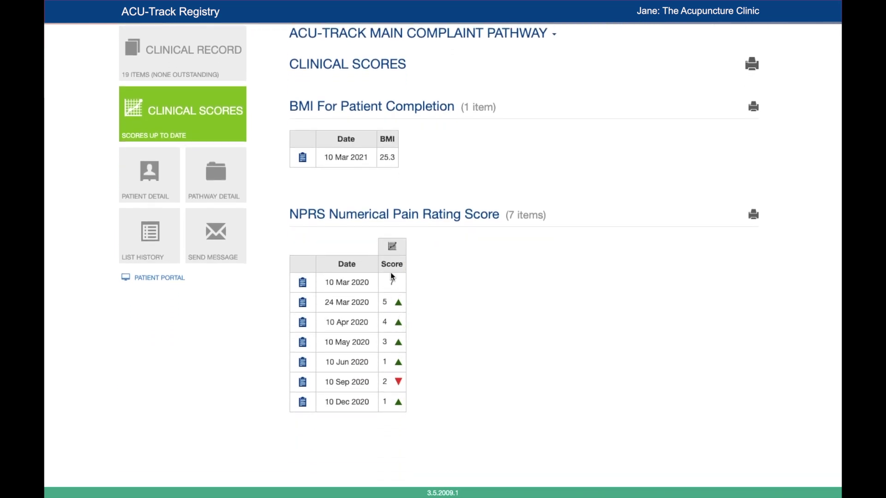
Step: Display the NPRS score line chart below the table, showing scores falling from 7 to 1 across 2020
{"action": "left_click", "coordinate": [393, 249]}
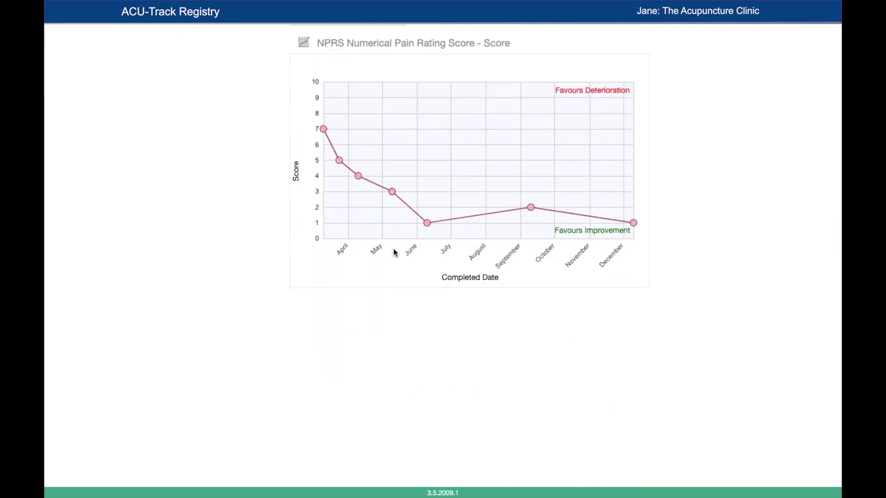
{"action": "scroll", "coordinate": [594, 236], "scroll_direction": "up", "scroll_amount": 5}
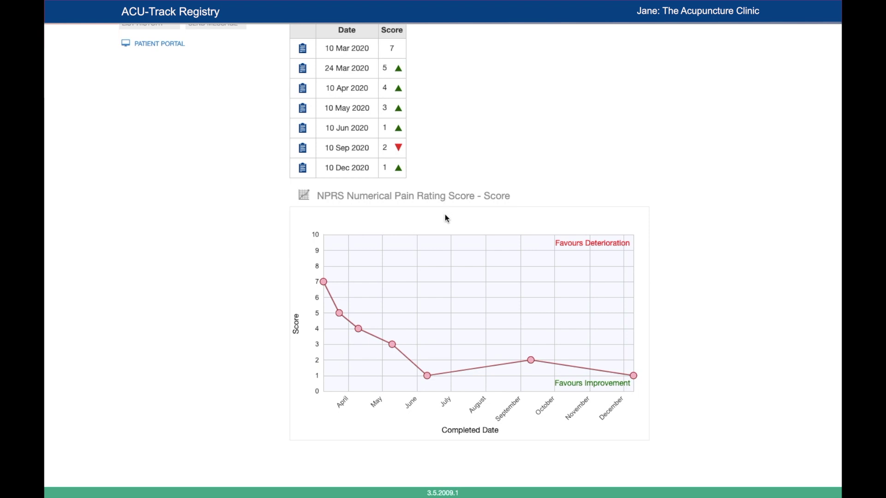
{"action": "scroll", "coordinate": [445, 214], "scroll_direction": "up", "scroll_amount": 3}
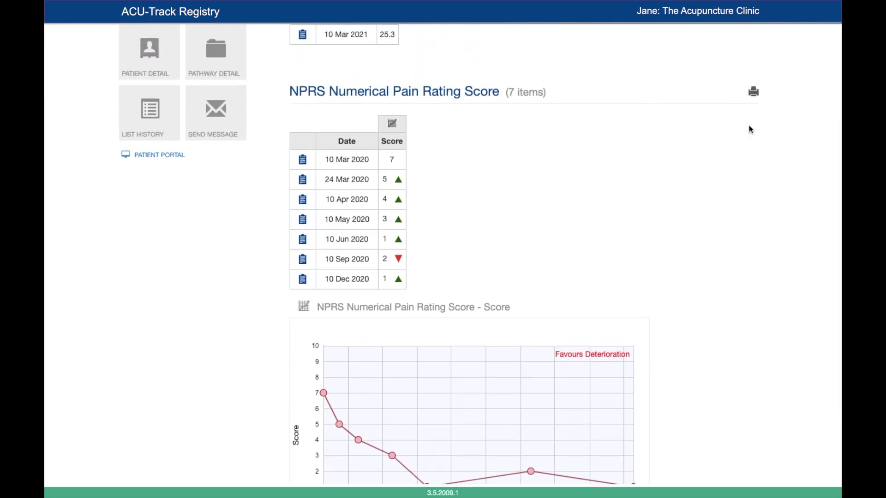